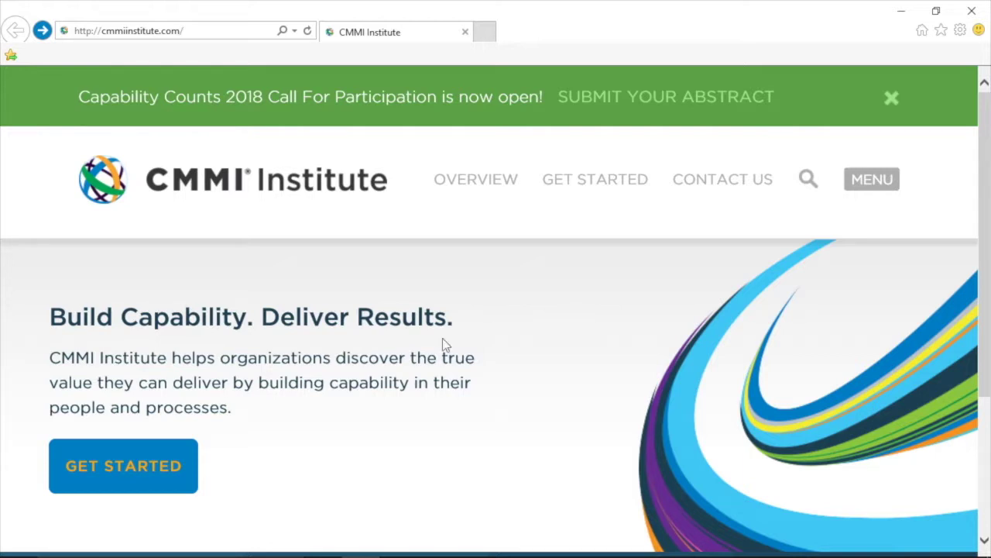
# Open the Get Started page of the CMMI Institute site and read through its three goal sections.
pyautogui.click(150, 480)
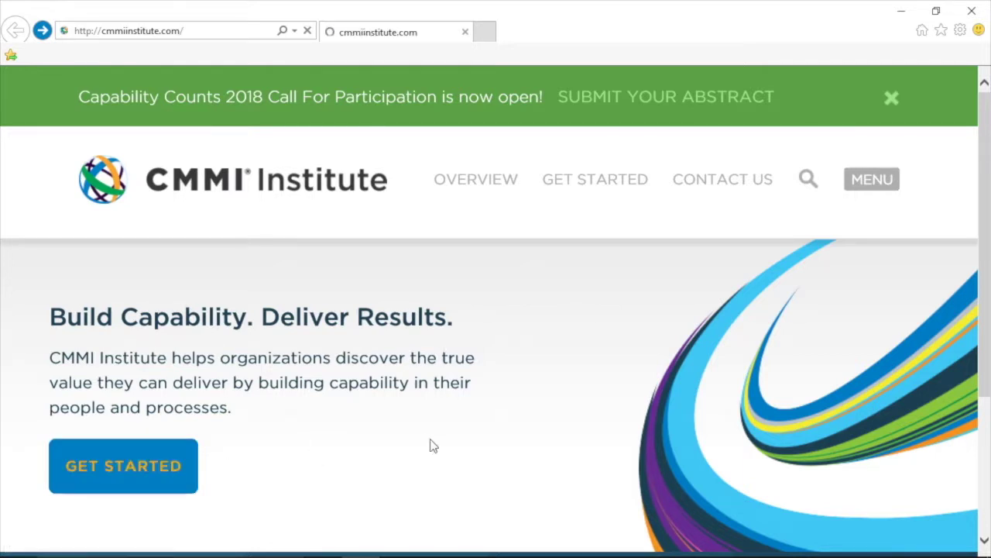
pyautogui.scroll(-10, 475, 432)
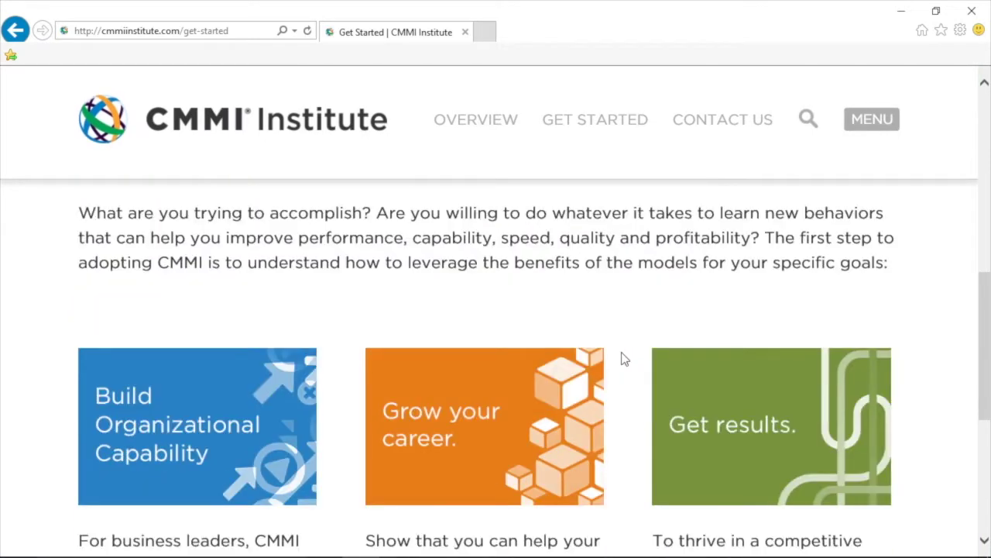
pyautogui.scroll(-1, 625, 359)
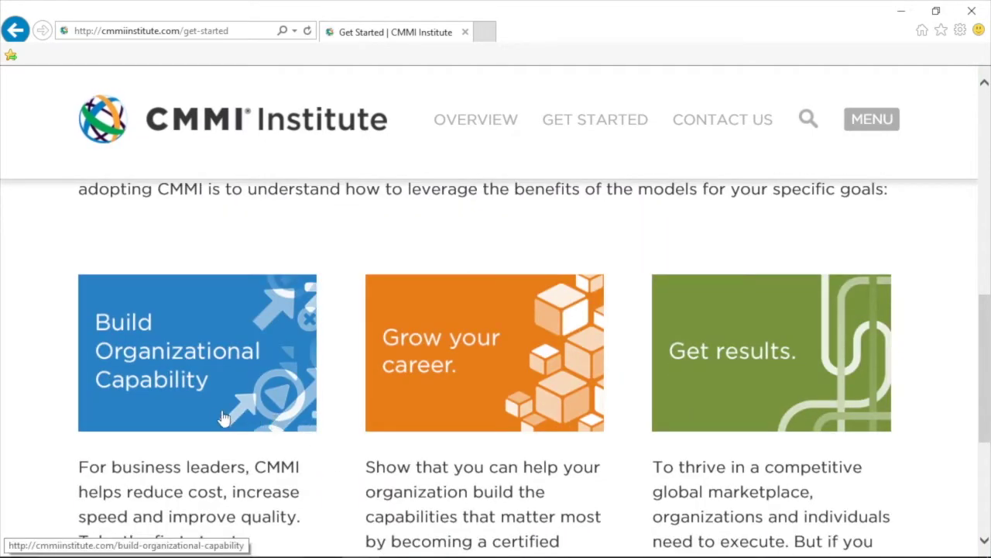
pyautogui.scroll(-3, 222, 417)
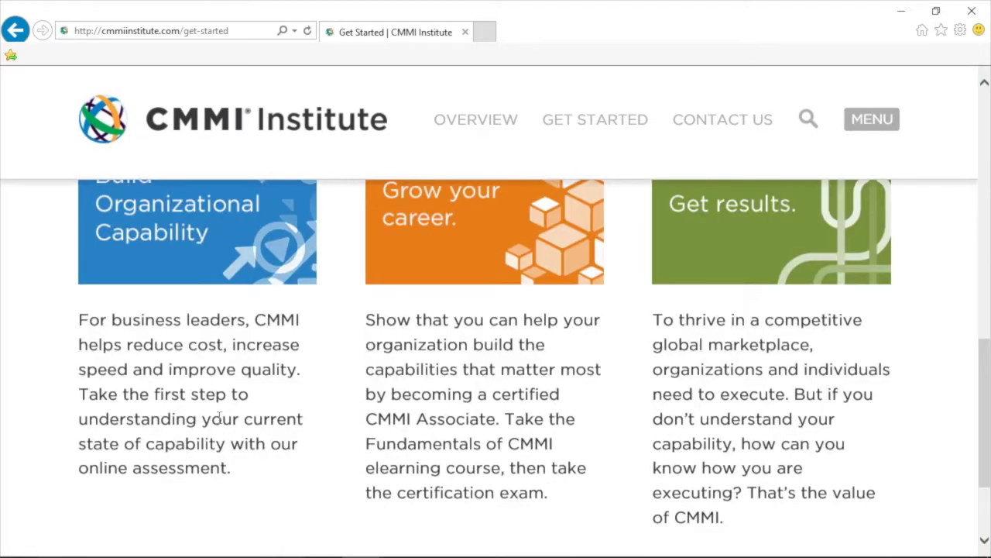
pyautogui.scroll(1, 334, 370)
pyautogui.scroll(10, 335, 372)
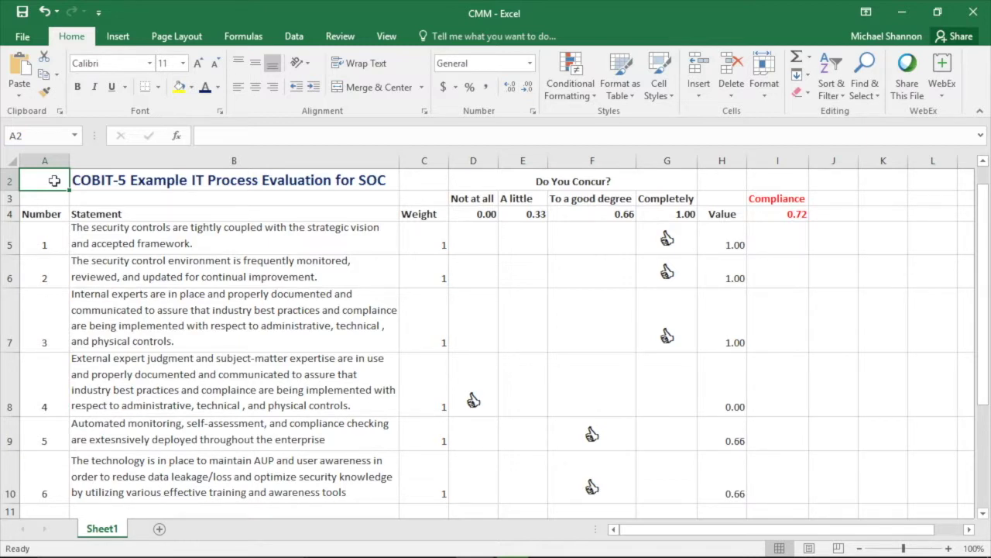
# In the CMM workbook in Excel, go through the statement numbers in A5:A10 and the weights in C5:C10.
pyautogui.click(31, 244)
pyautogui.click(38, 277)
pyautogui.click(49, 330)
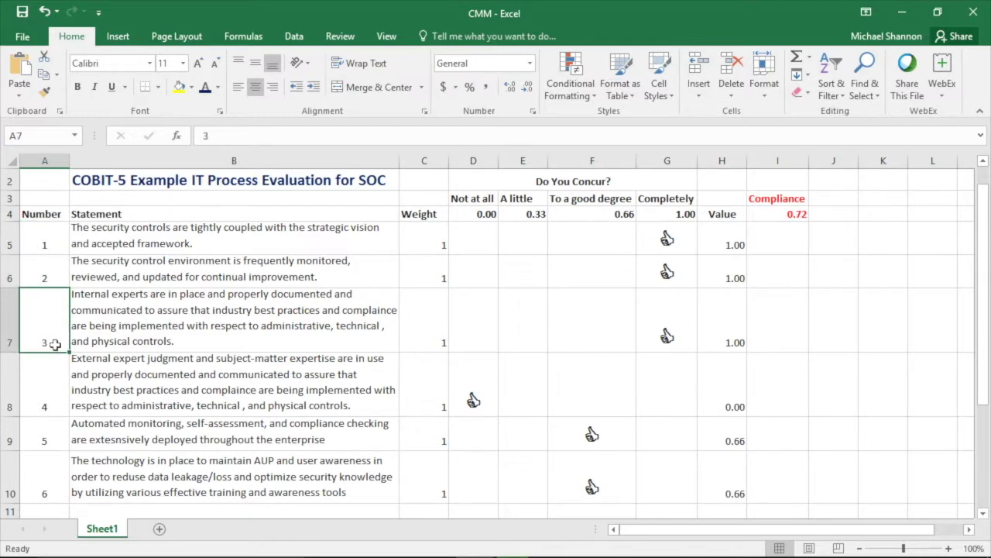
pyautogui.click(55, 381)
pyautogui.click(49, 443)
pyautogui.click(52, 493)
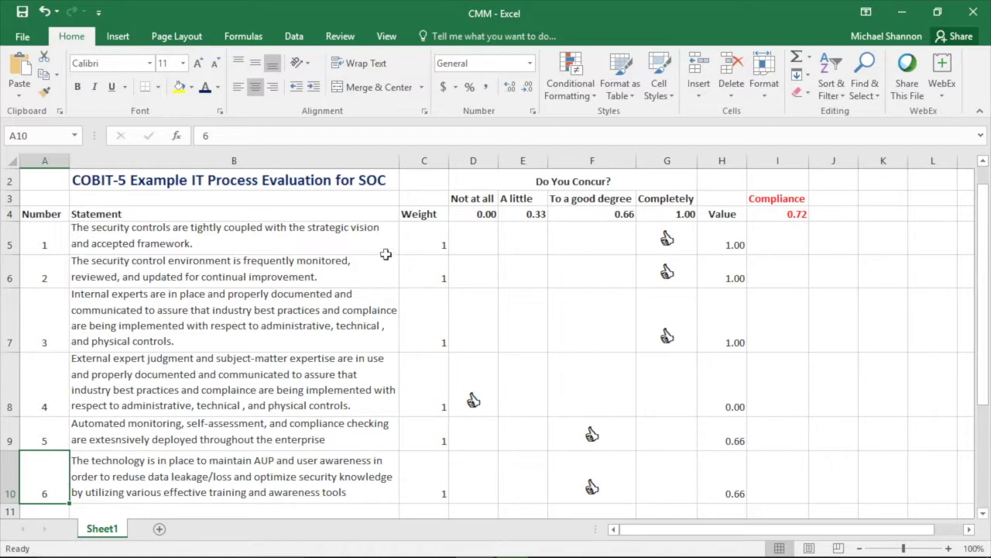
pyautogui.click(420, 235)
pyautogui.click(417, 271)
pyautogui.click(417, 324)
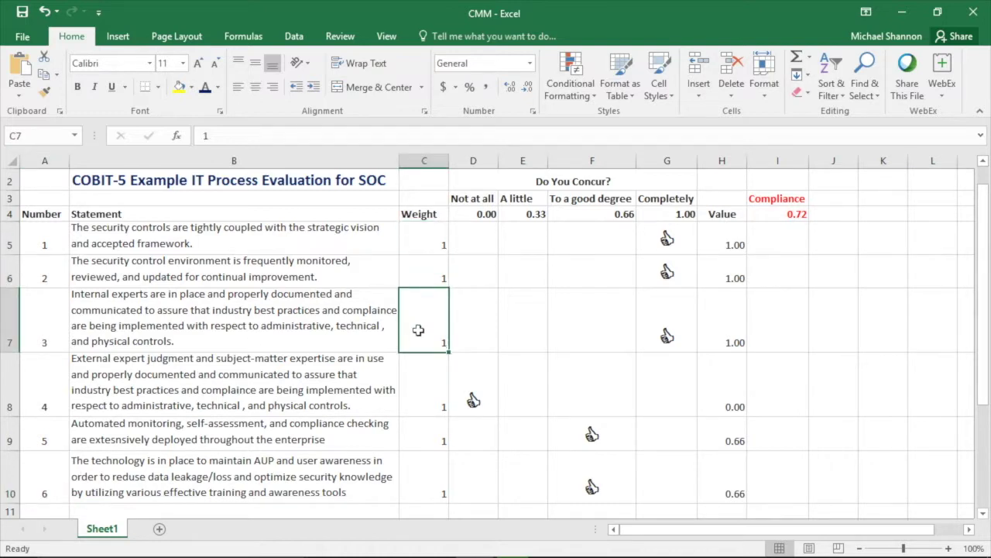
pyautogui.click(422, 368)
pyautogui.click(427, 432)
pyautogui.click(427, 471)
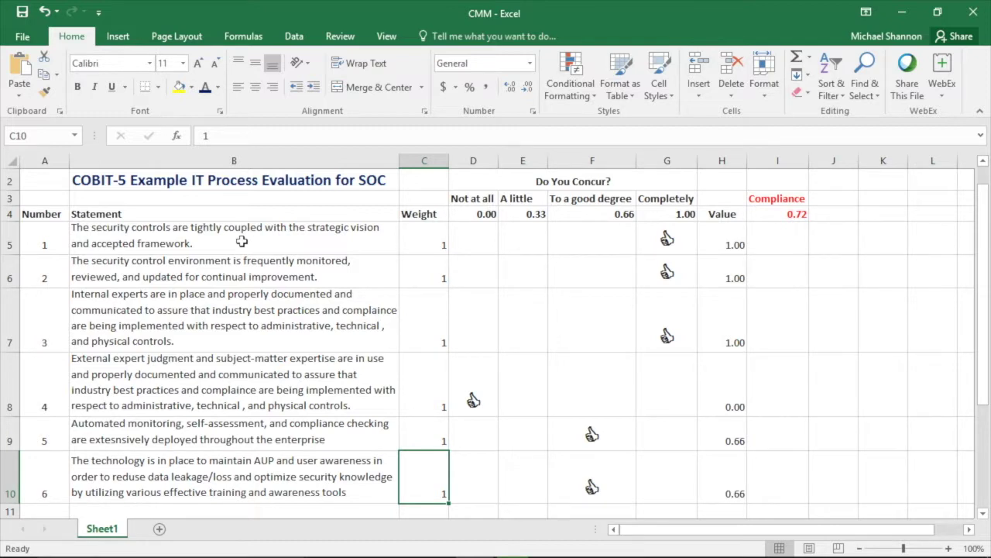
# Examine statements 2, 3, 4 and 6 in column B, and recheck each statement's weight from C5 to C10.
pyautogui.click(203, 311)
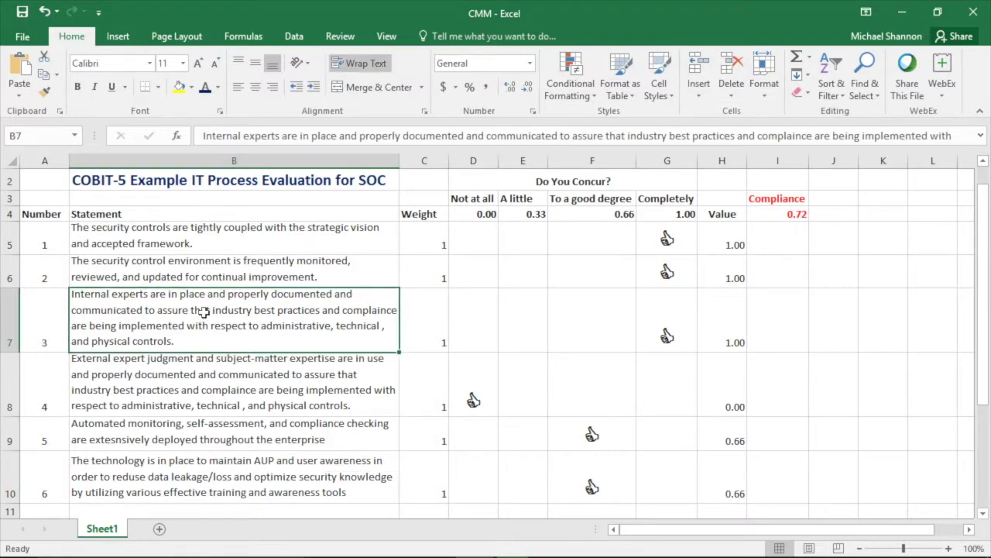
pyautogui.click(189, 377)
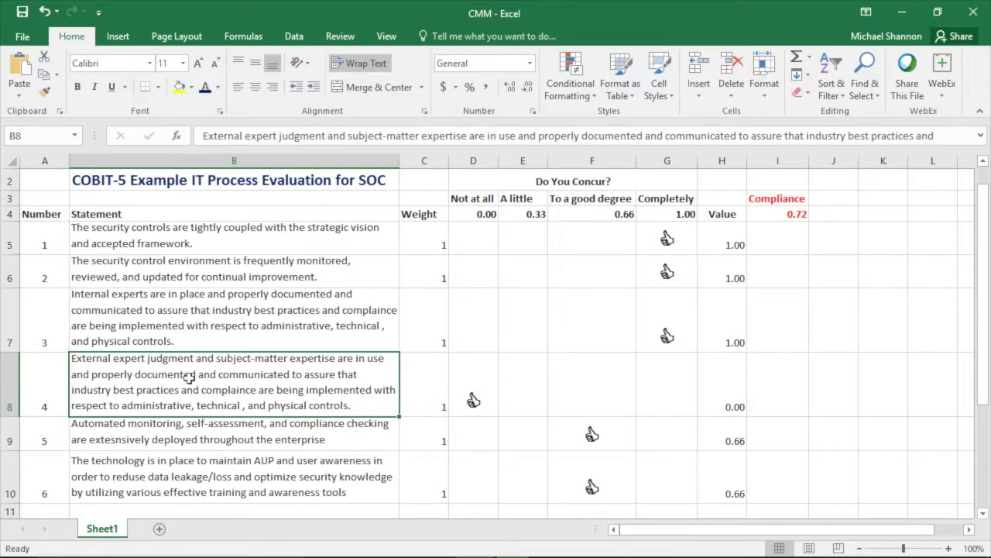
pyautogui.click(247, 271)
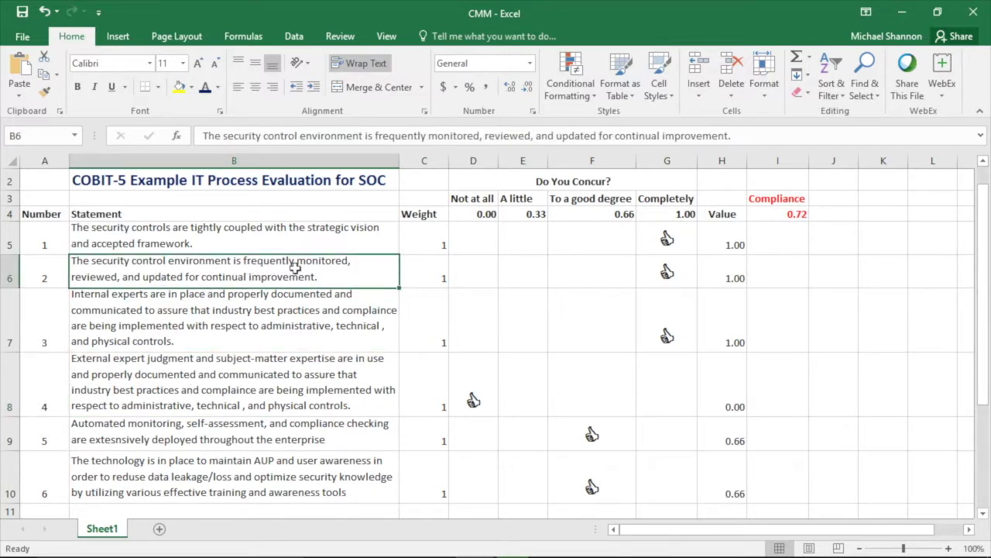
pyautogui.click(249, 465)
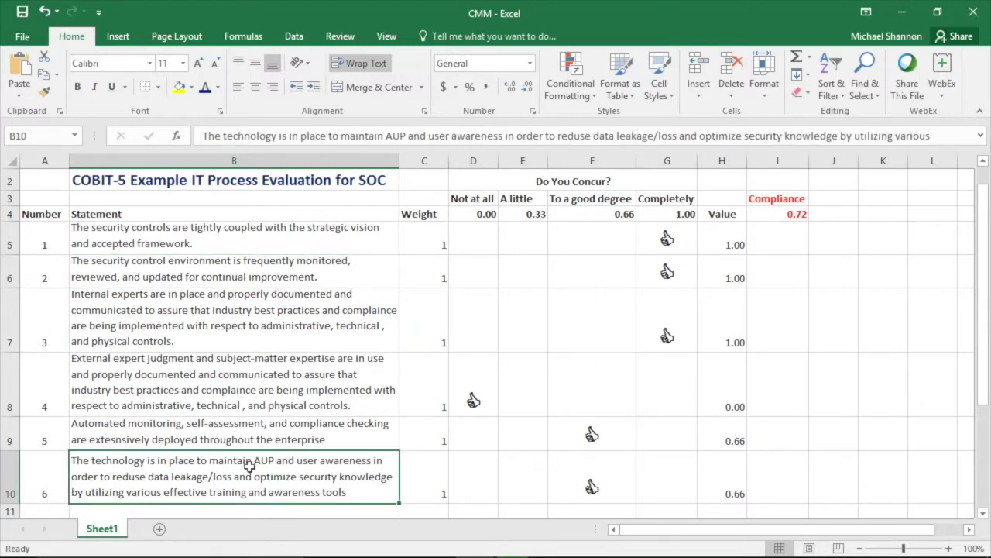
pyautogui.click(426, 240)
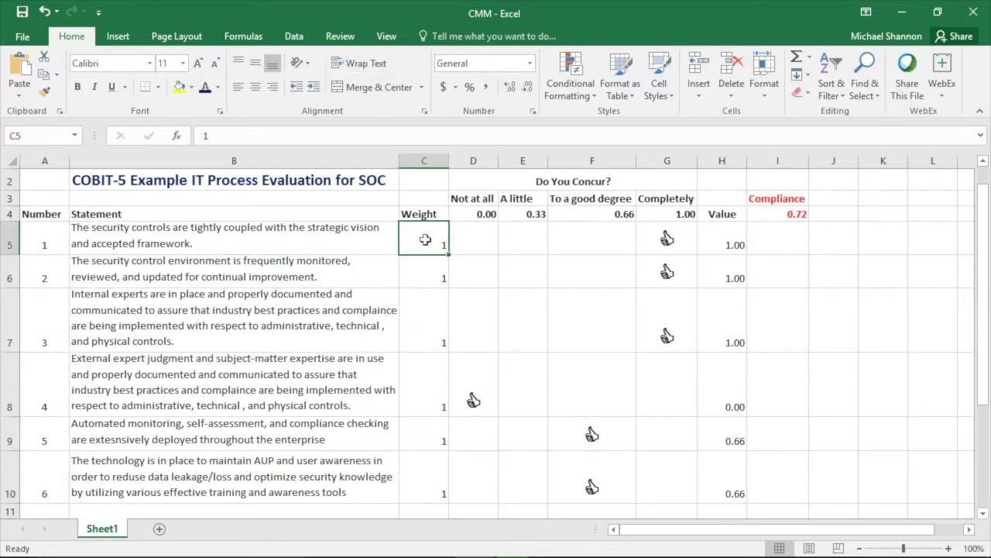
pyautogui.click(426, 277)
pyautogui.click(430, 321)
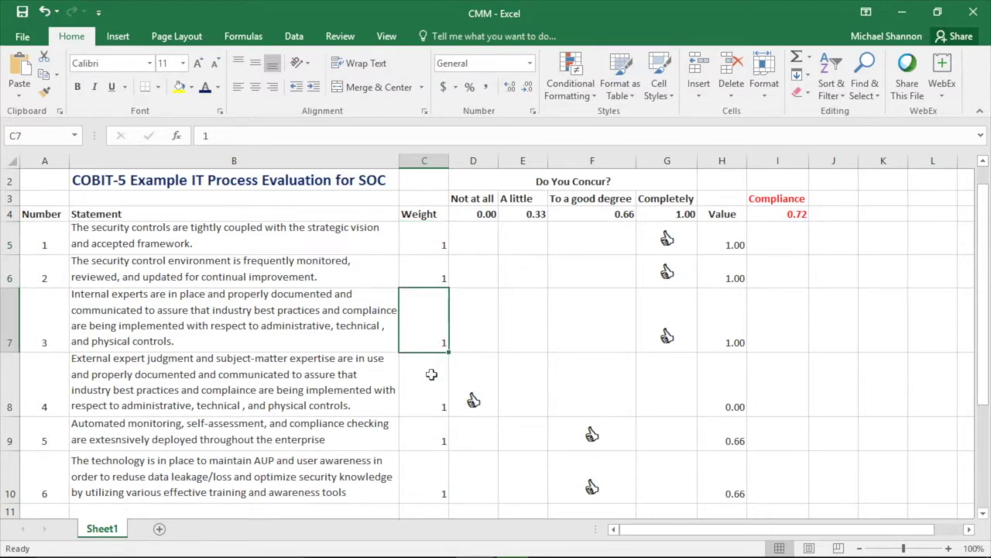
pyautogui.click(431, 375)
pyautogui.click(427, 428)
pyautogui.click(440, 477)
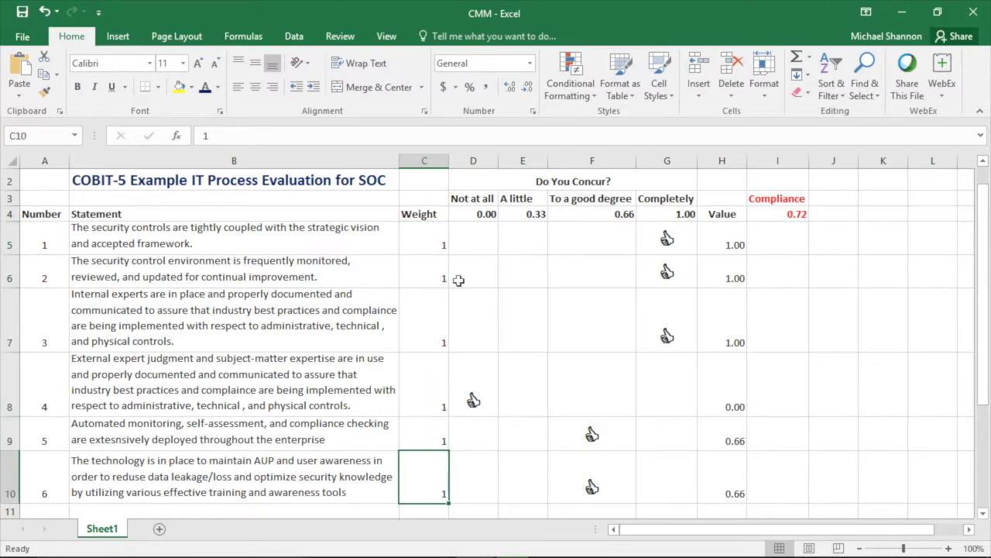
# Examine the Do You Concur? heading, the first three statements and the rating scale in D4:G4.
pyautogui.click(564, 186)
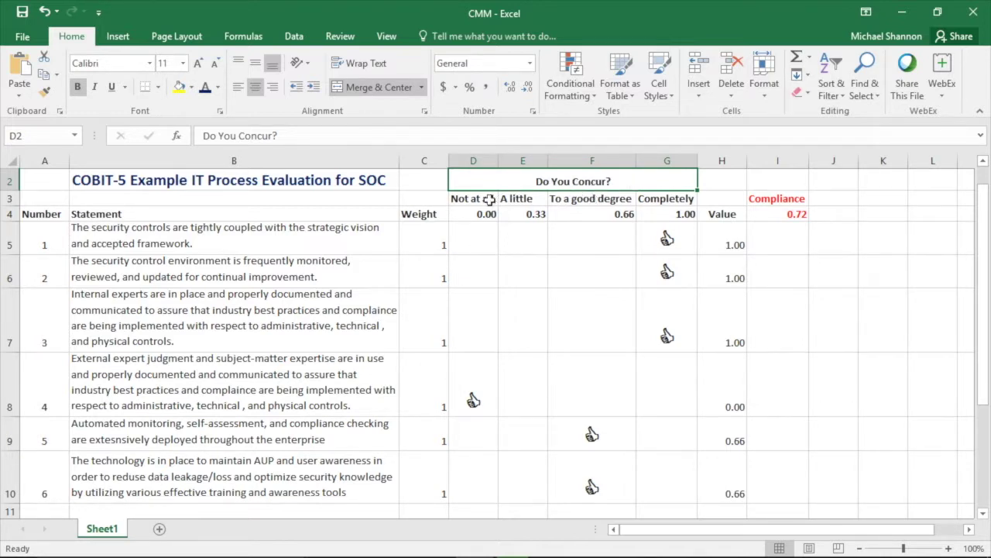
pyautogui.click(282, 239)
pyautogui.click(268, 271)
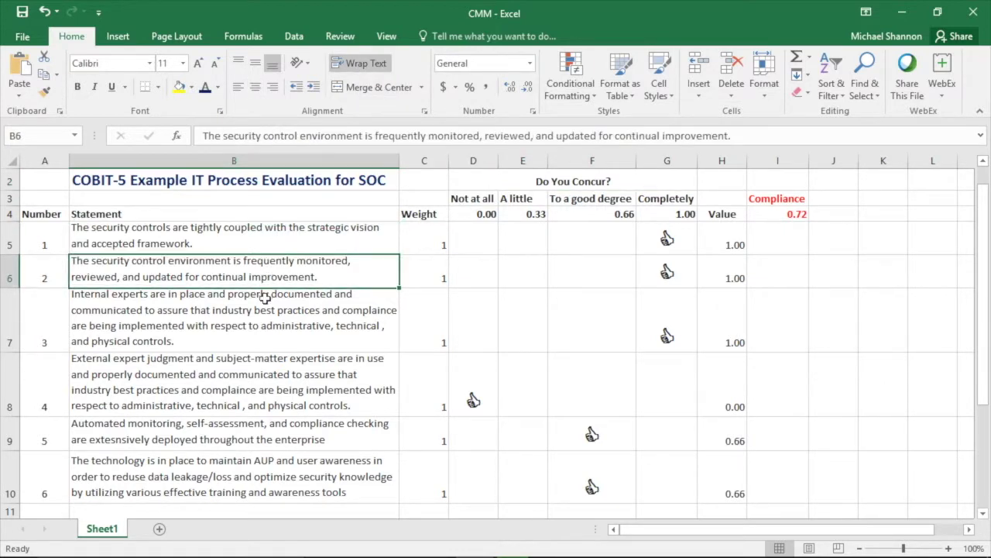
pyautogui.click(265, 298)
pyautogui.click(474, 215)
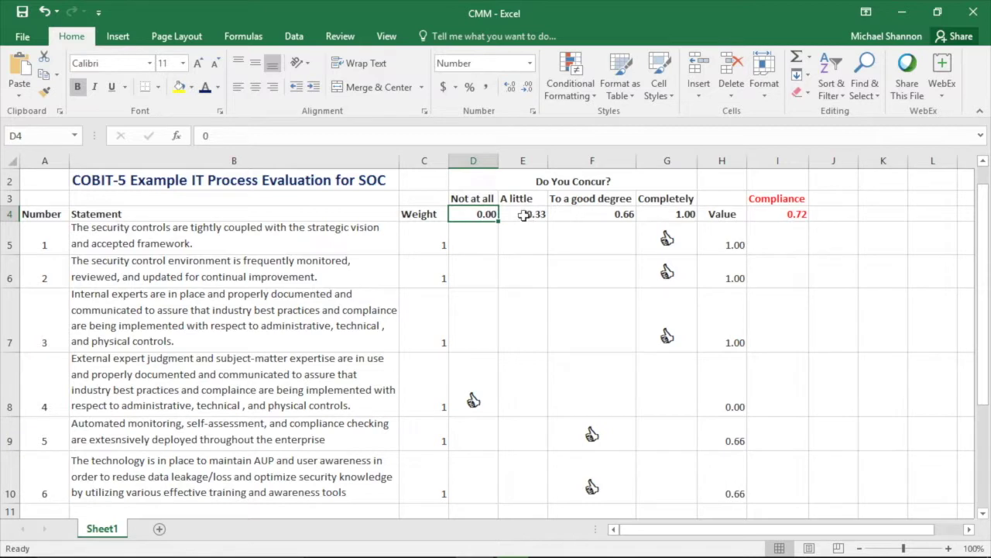
pyautogui.click(523, 216)
pyautogui.click(588, 216)
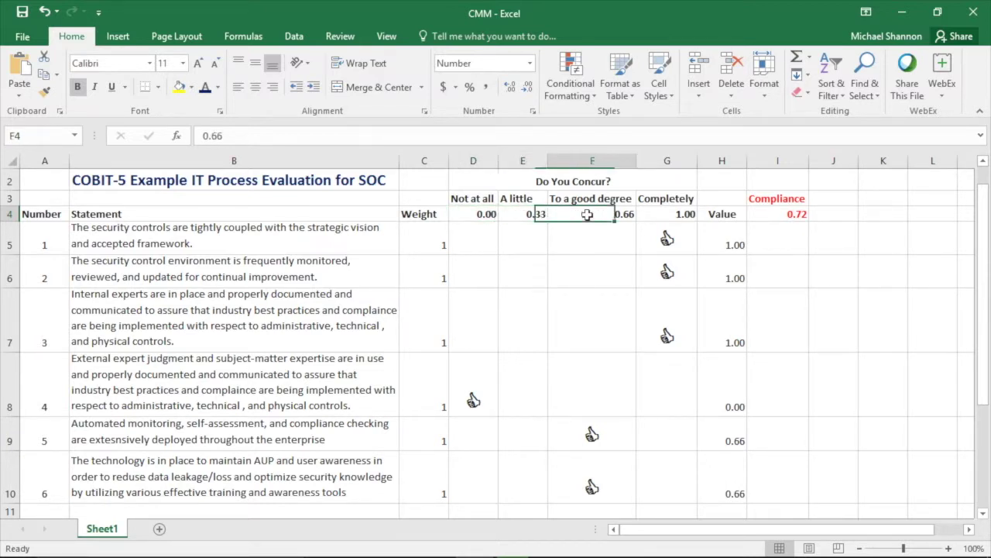
pyautogui.click(651, 216)
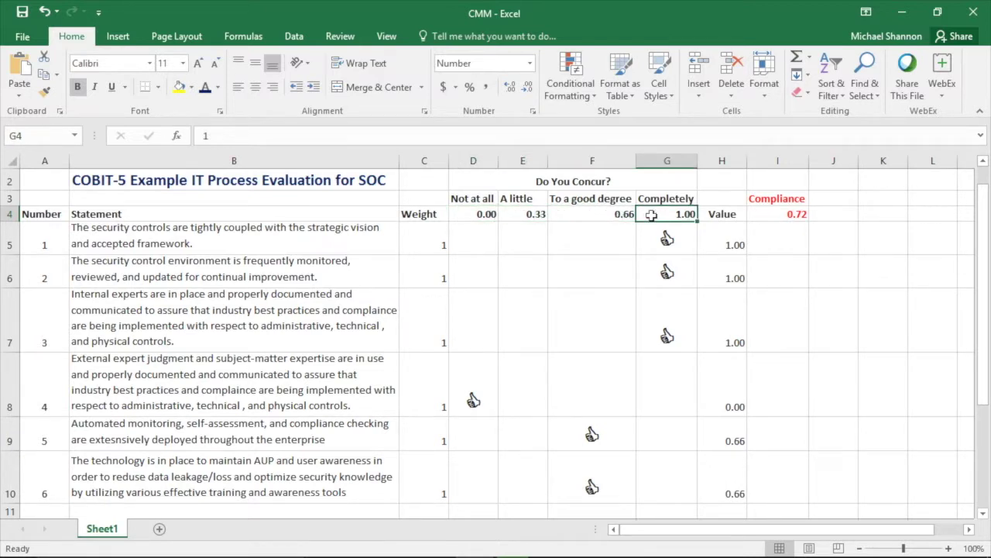
pyautogui.click(463, 213)
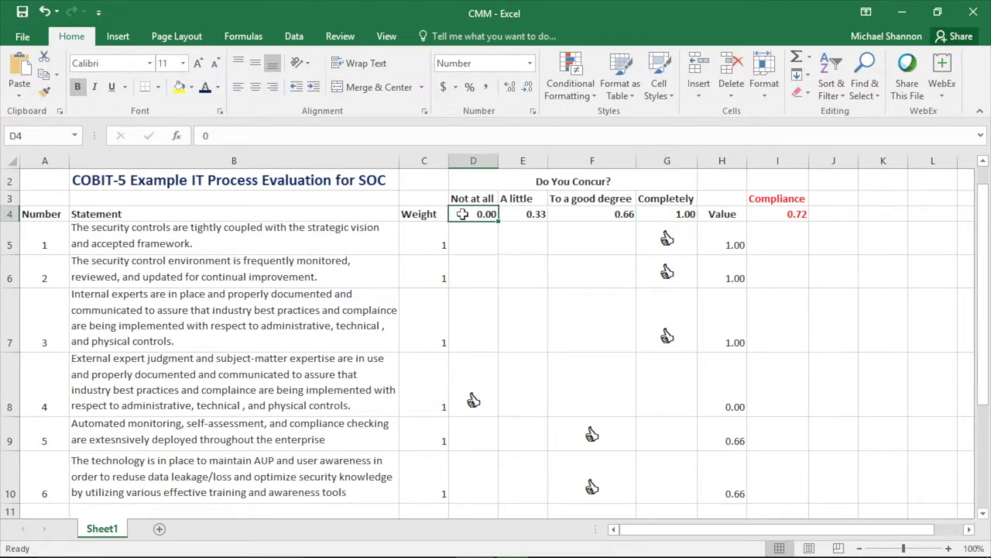
pyautogui.click(659, 215)
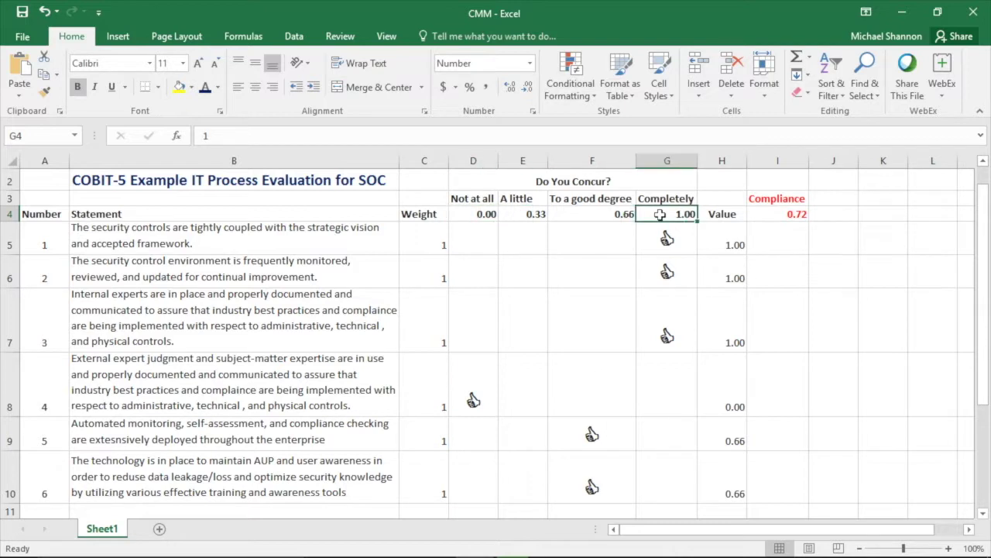
pyautogui.click(510, 213)
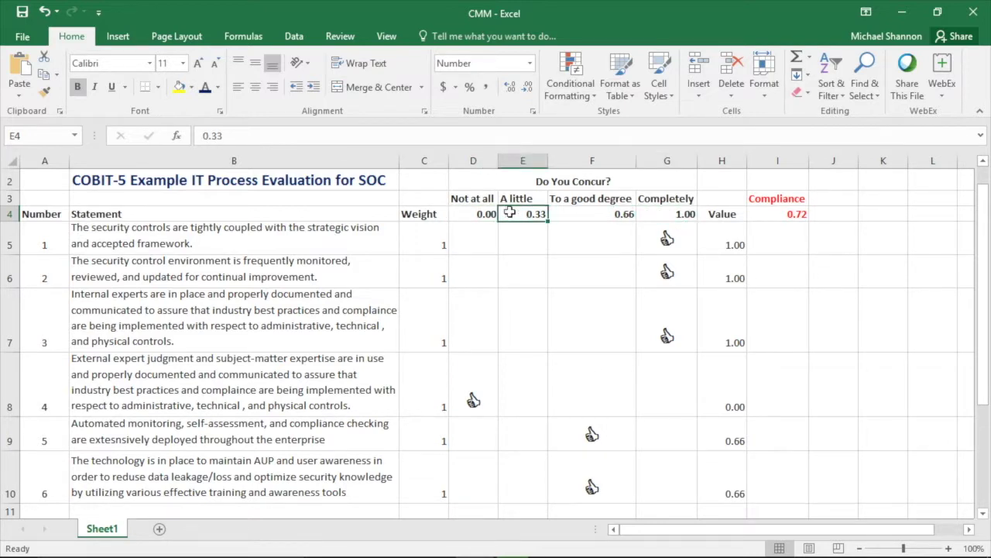
pyautogui.click(596, 215)
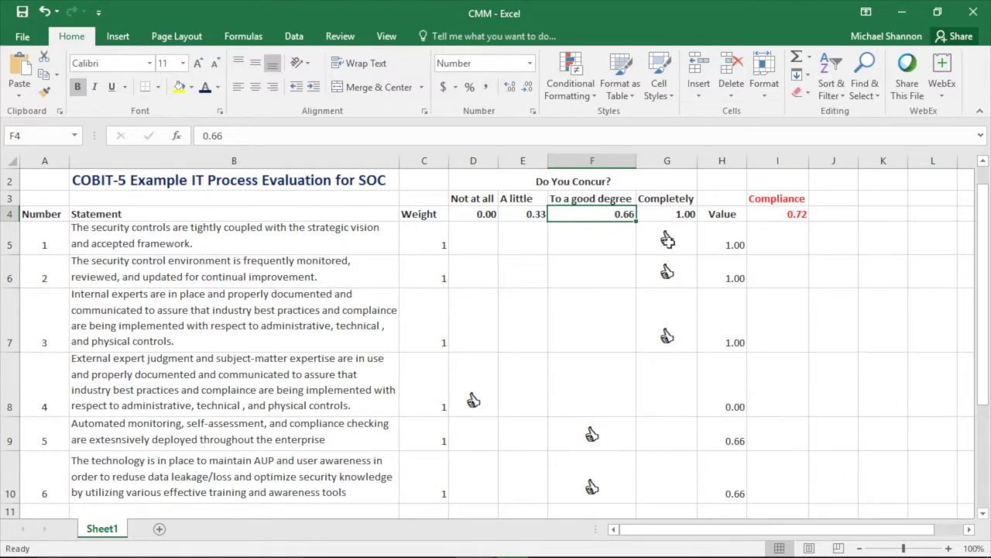
# Compare statements 1 and 2 in B5:B6 with their ratings in the Completely column.
pyautogui.click(233, 243)
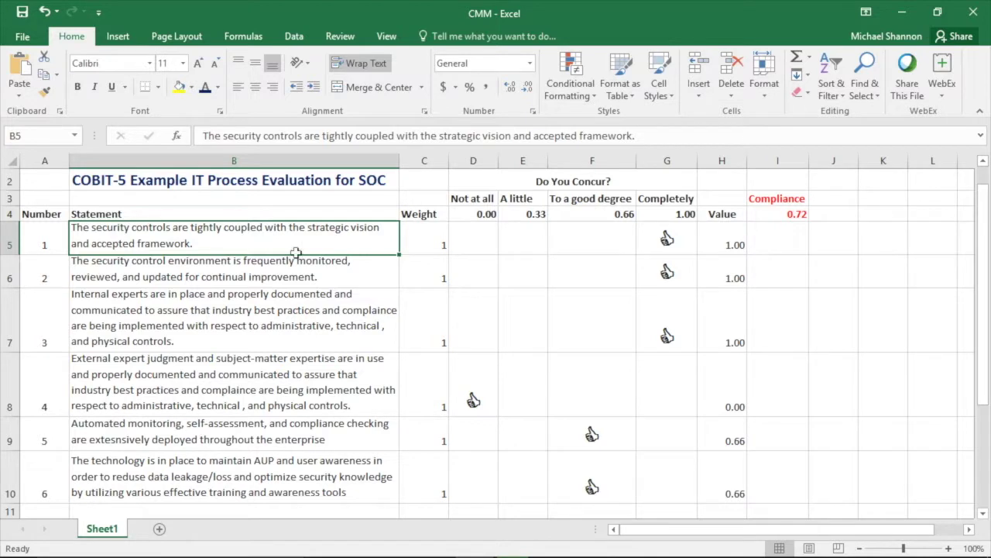
pyautogui.click(655, 248)
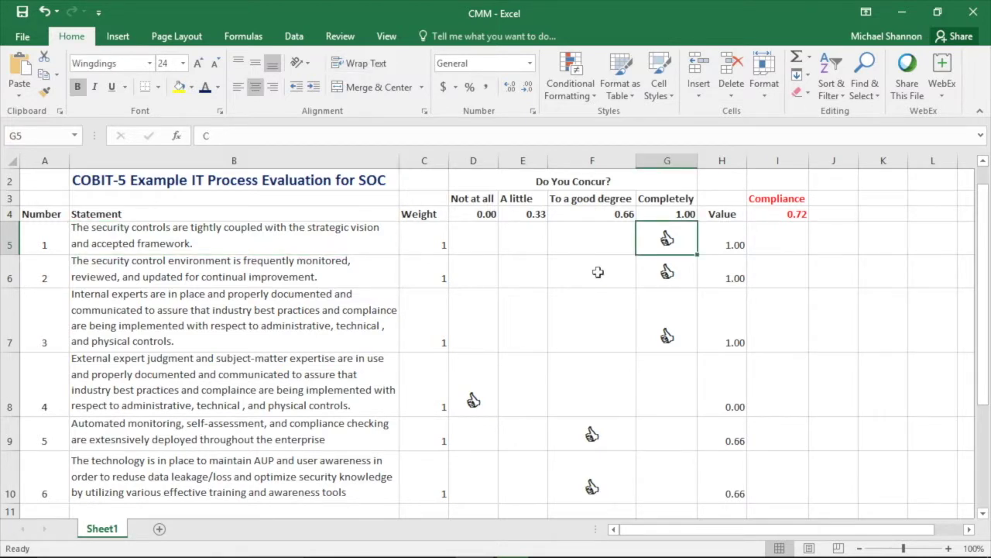
pyautogui.click(293, 277)
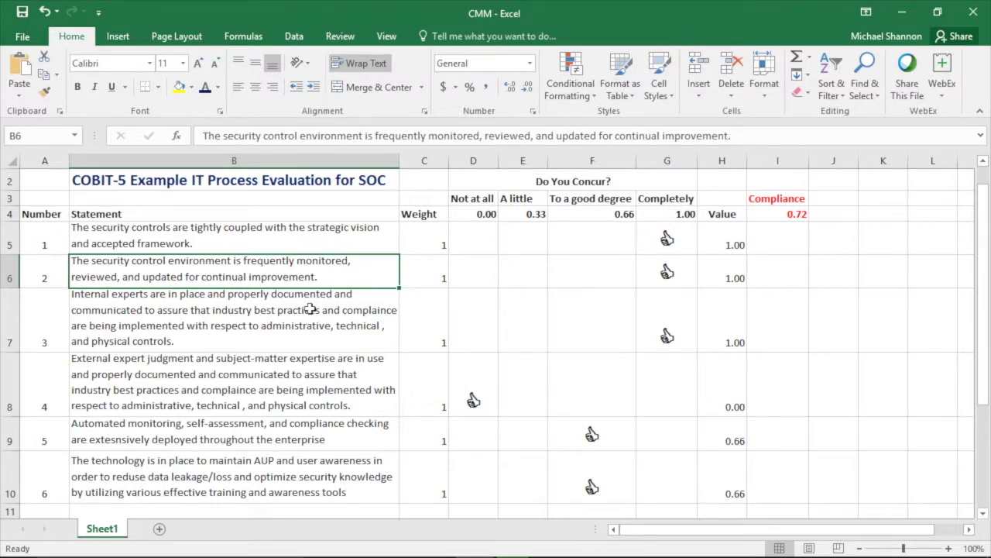
pyautogui.click(647, 270)
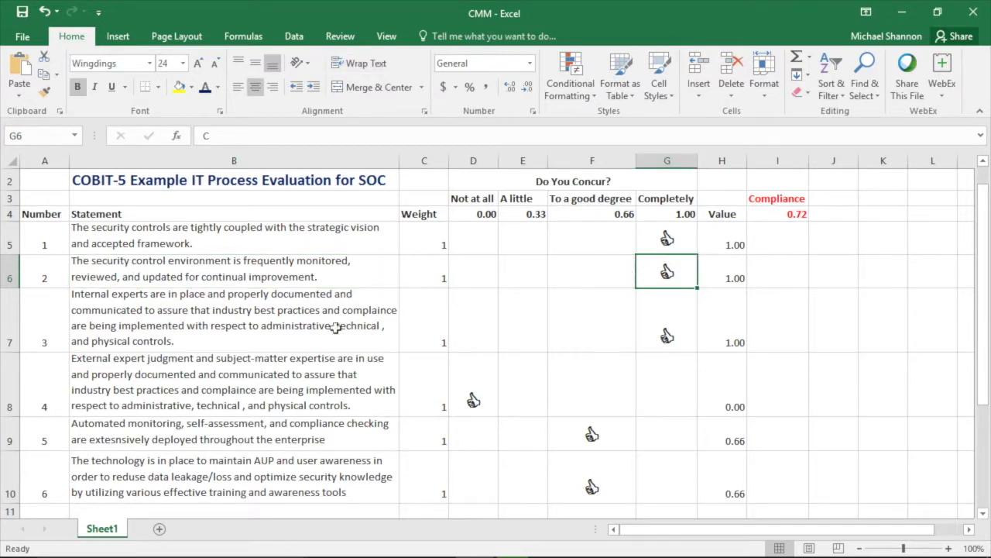
# Correct the spelling of "compliance" in statement 3 in cell B7.
pyautogui.click(219, 330)
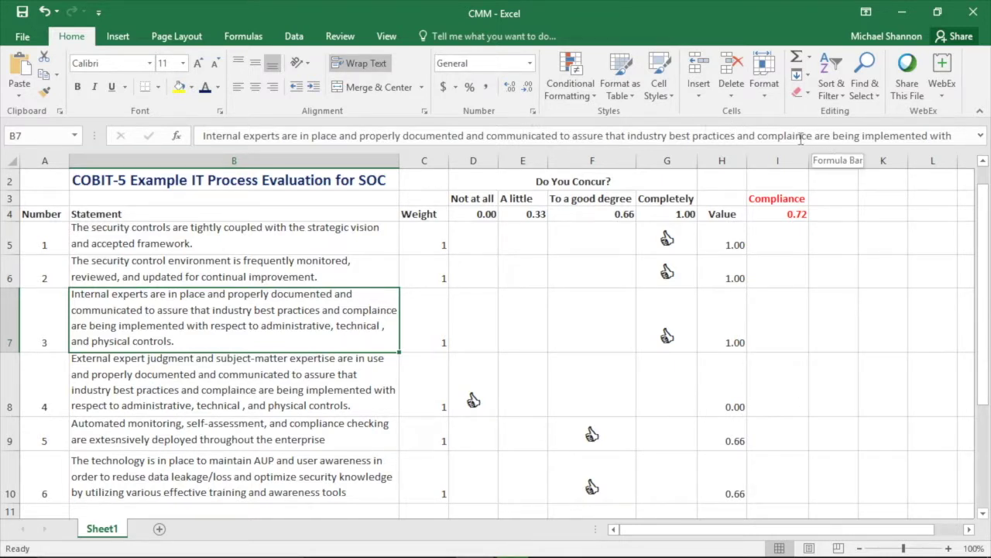
pyautogui.doubleClick(279, 343)
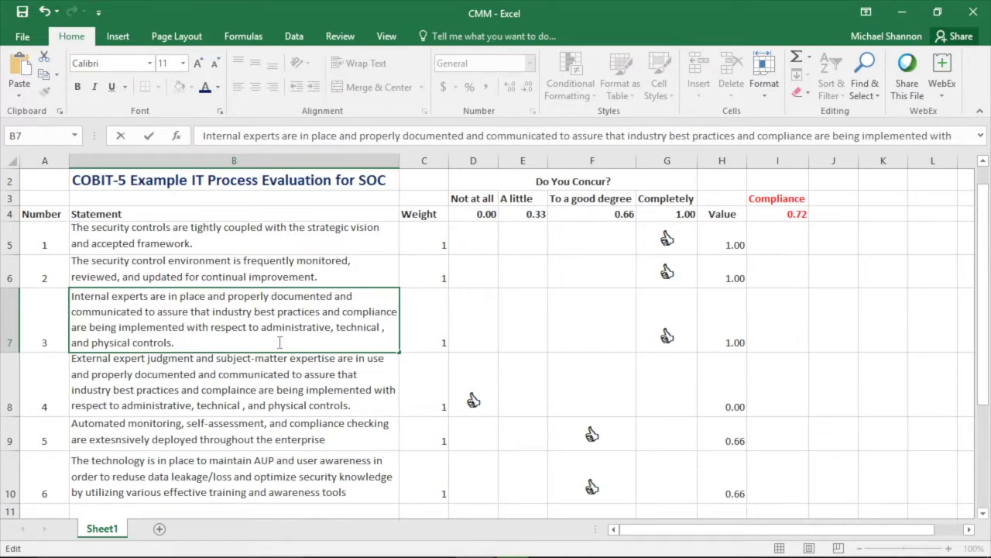
pyautogui.click(663, 323)
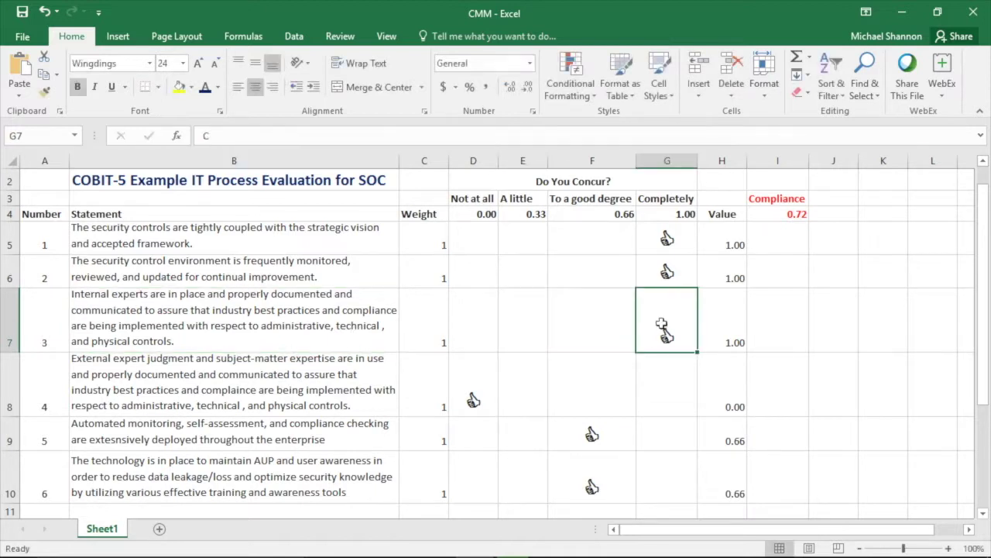
# Check statement 4 and its Not at all rating, and correct the spelling of "extensively" in statement 5 in cell B9.
pyautogui.click(244, 407)
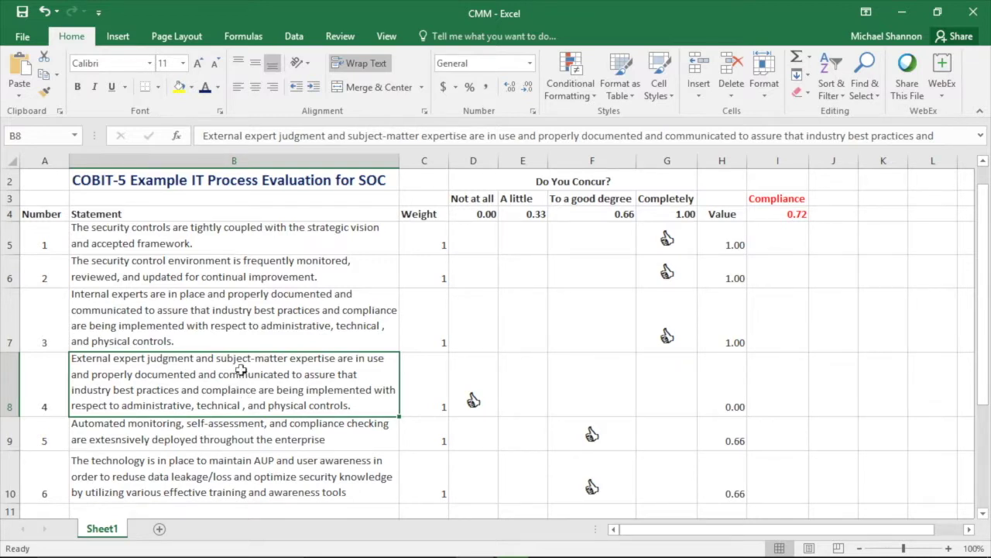
pyautogui.click(468, 371)
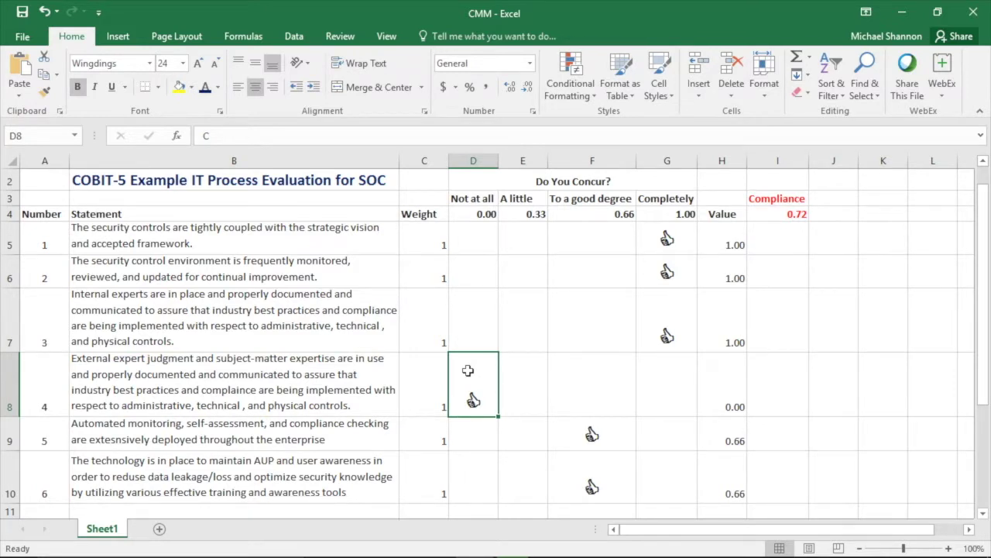
pyautogui.click(382, 410)
pyautogui.click(363, 445)
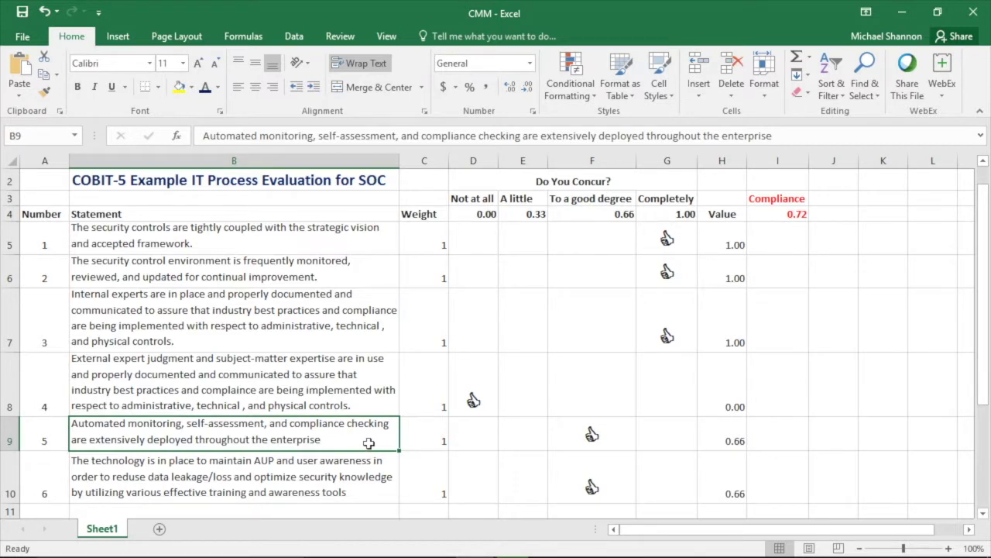
# Compare the A little and To a good degree ratings for statement 5 in cells E9 and F9.
pyautogui.click(569, 433)
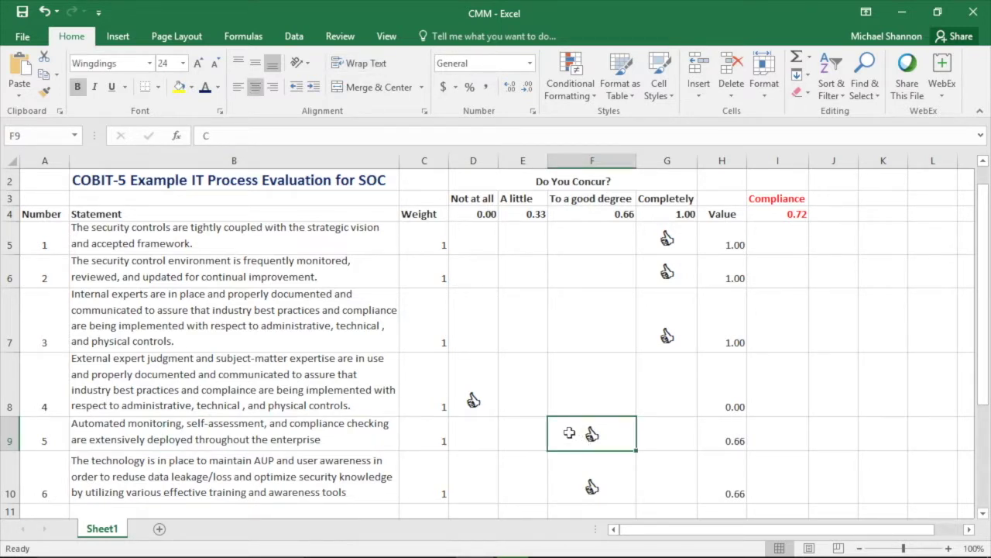
pyautogui.click(525, 435)
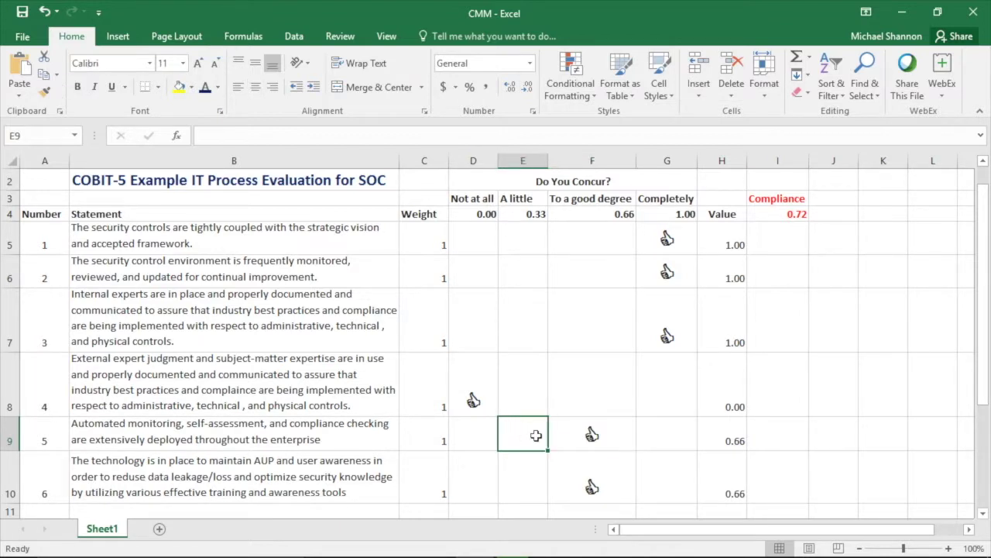
pyautogui.click(562, 434)
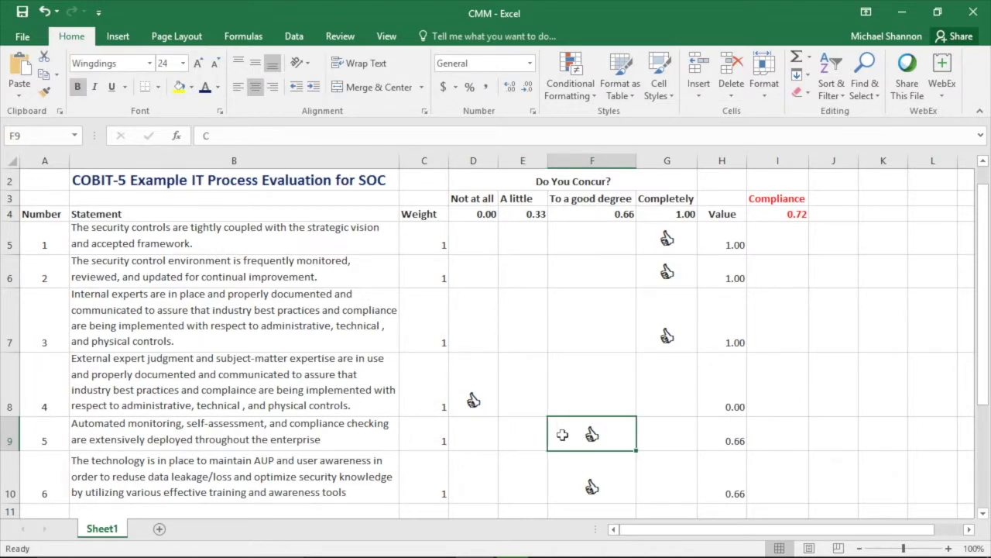
# Correct the spelling of "reduce" in statement 6 in cell B10 and check its To a good degree rating.
pyautogui.click(361, 472)
pyautogui.click(358, 429)
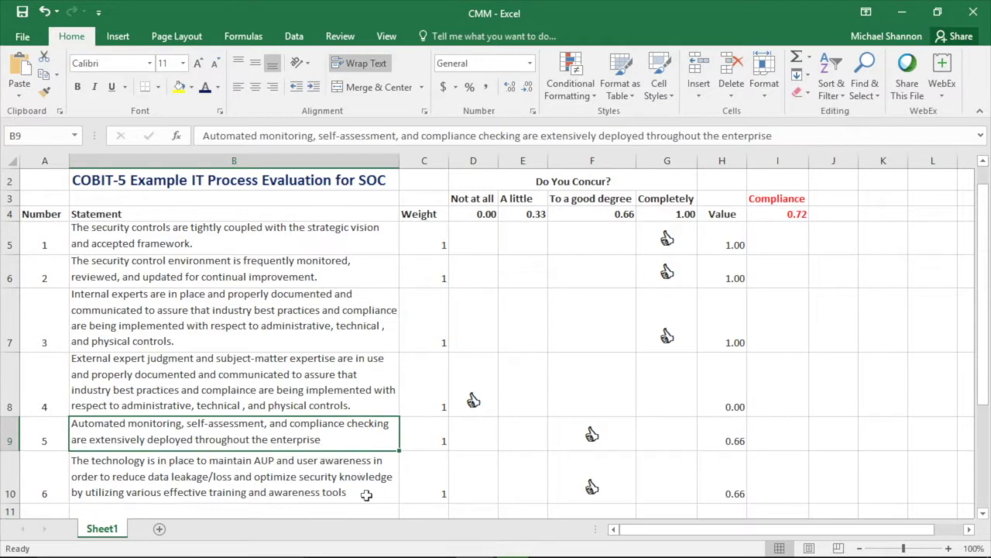
pyautogui.click(368, 496)
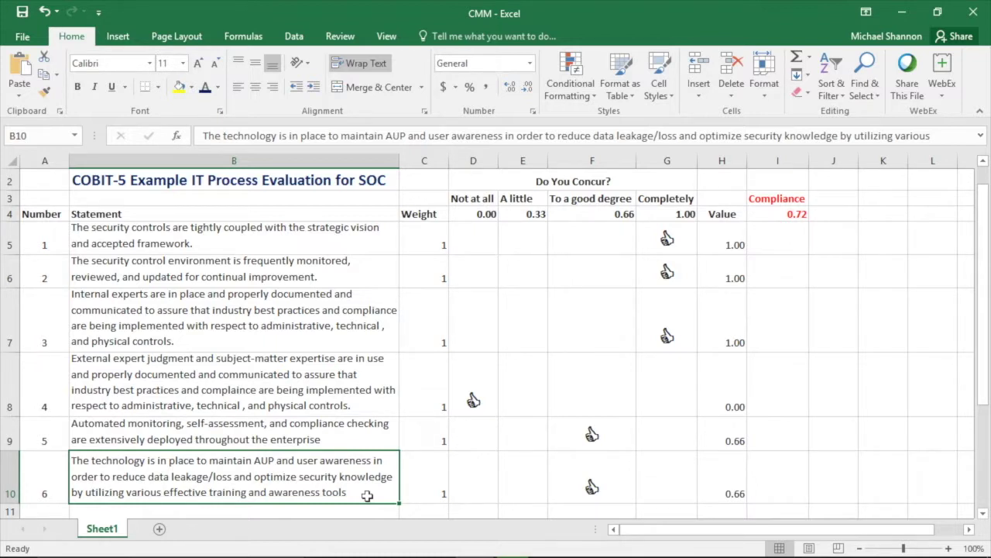
pyautogui.click(576, 487)
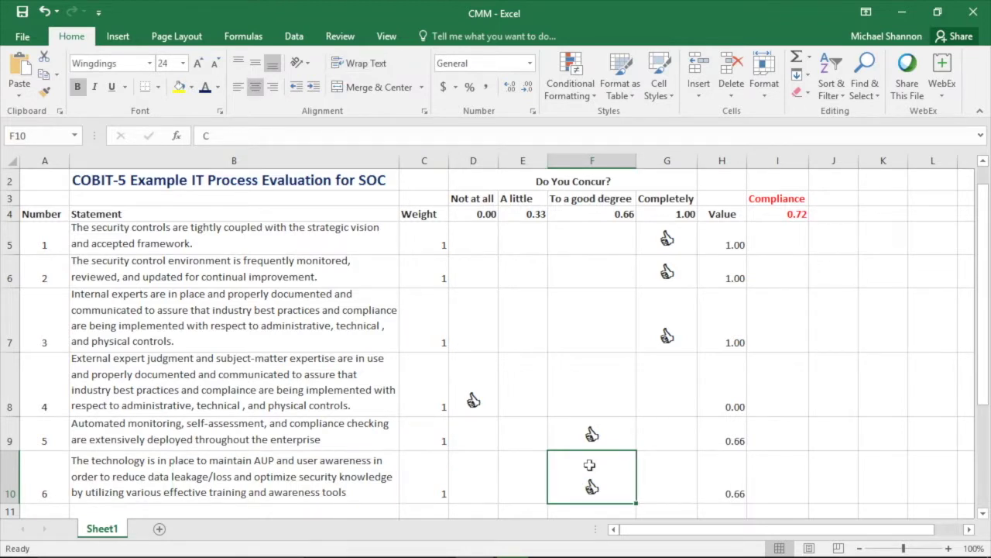
# Compare the Completely ratings of statements 1 to 3 in G5:G7 with their values in H5:H7.
pyautogui.click(688, 241)
pyautogui.click(680, 272)
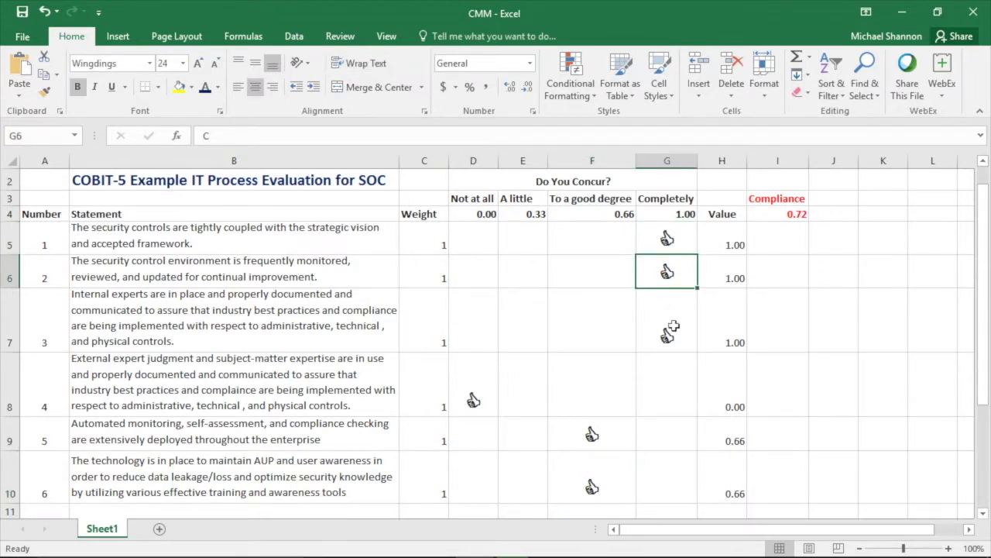
pyautogui.click(674, 327)
pyautogui.click(729, 243)
pyautogui.click(731, 275)
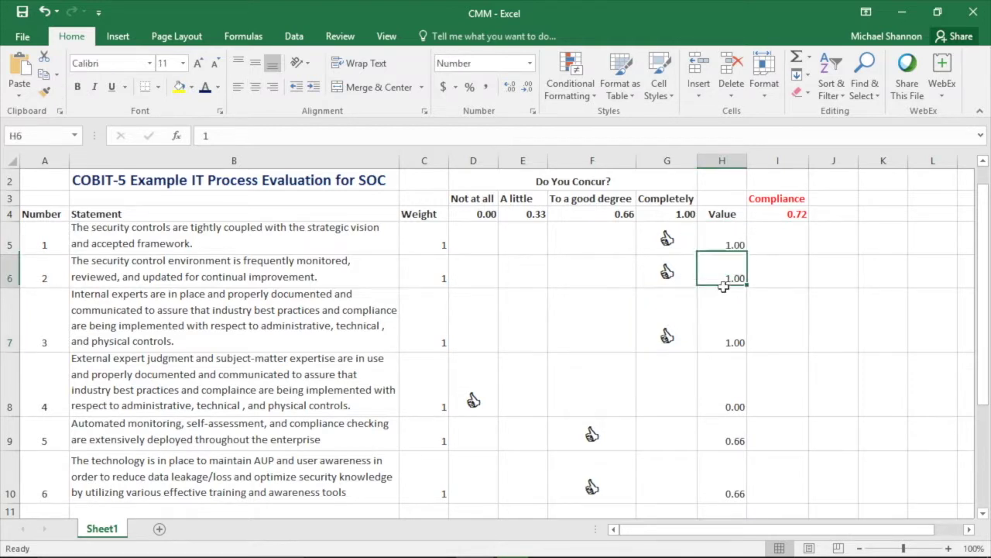
pyautogui.click(722, 320)
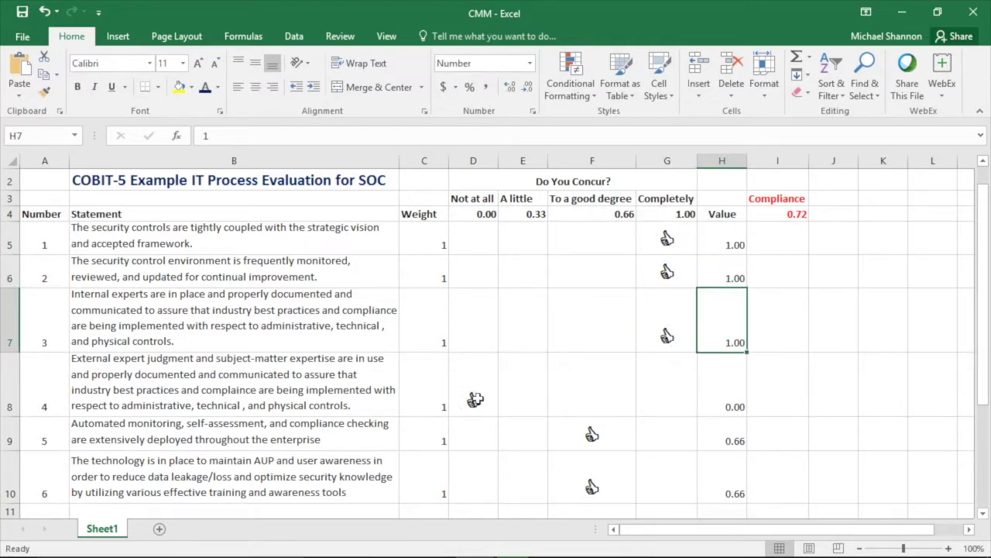
# Check the values of statements 4 to 6 in H8:H10, and compare the value range H5:H10 with the Compliance score in I4.
pyautogui.click(478, 399)
pyautogui.click(741, 400)
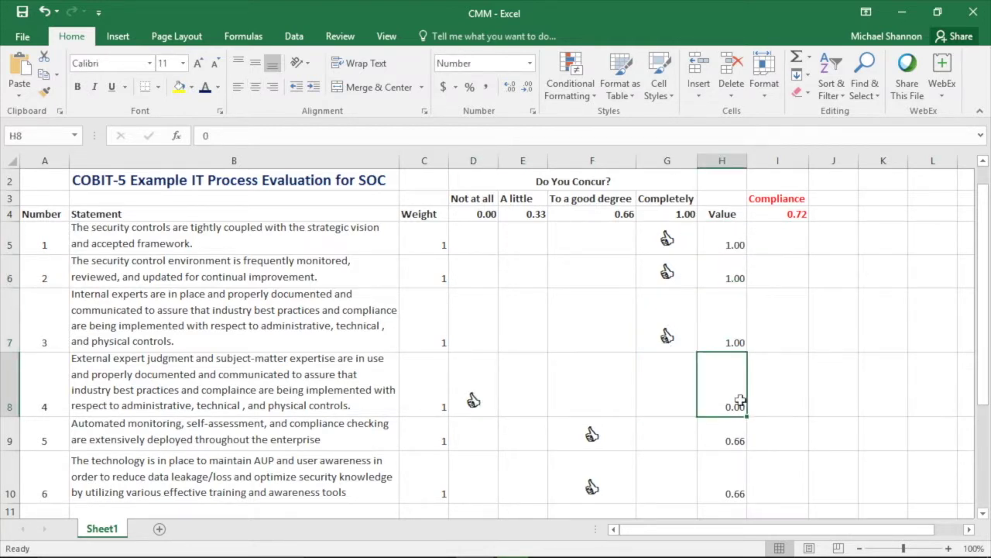
pyautogui.click(702, 443)
pyautogui.click(715, 485)
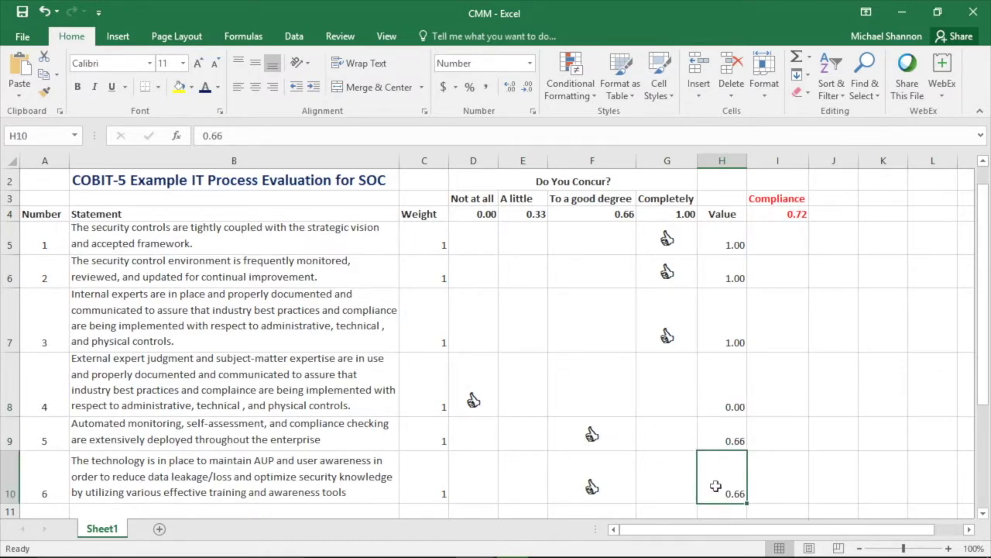
pyautogui.moveTo(728, 241); pyautogui.dragTo(724, 490)
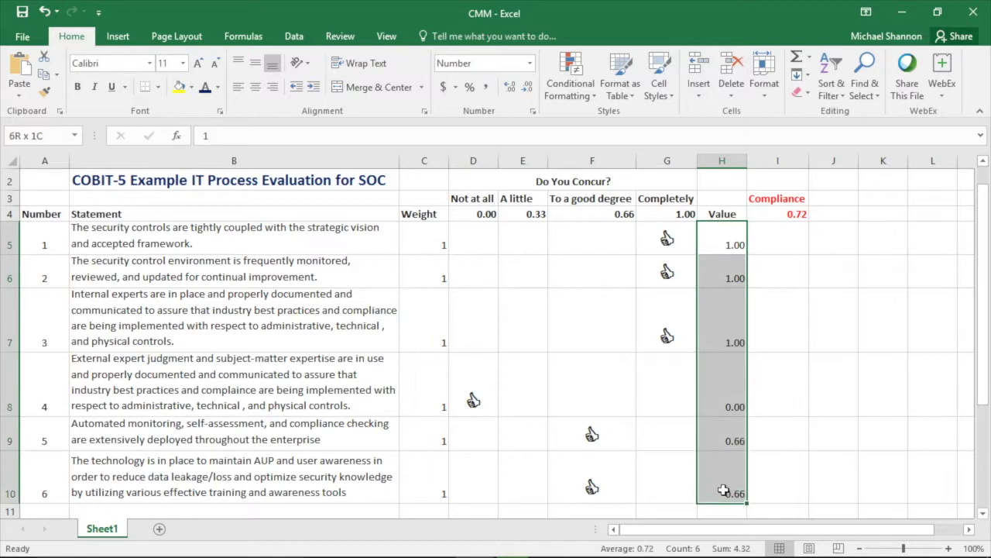
pyautogui.click(790, 212)
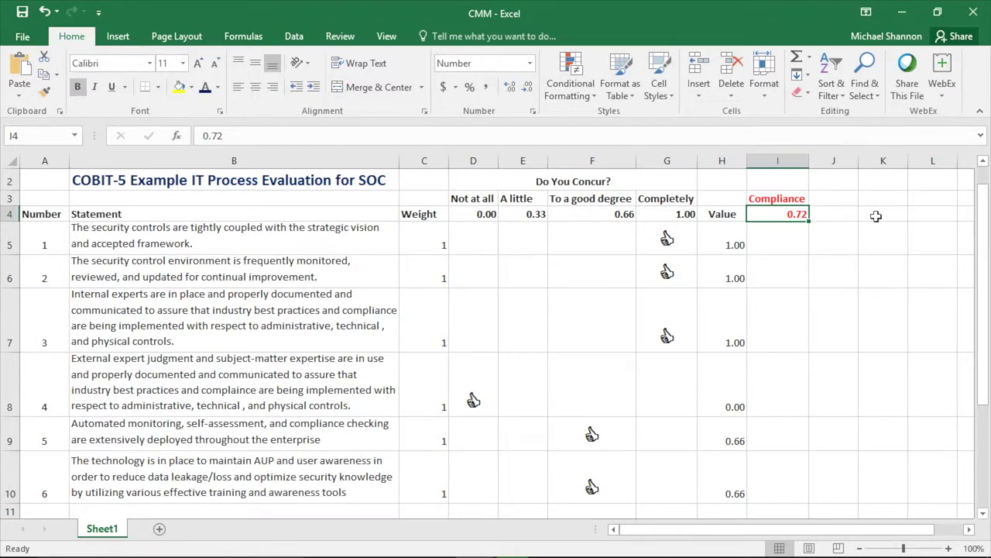
# Review the less than complete ratings of statements 4, 5 and 6 in cells D8, F9 and F10.
pyautogui.click(482, 366)
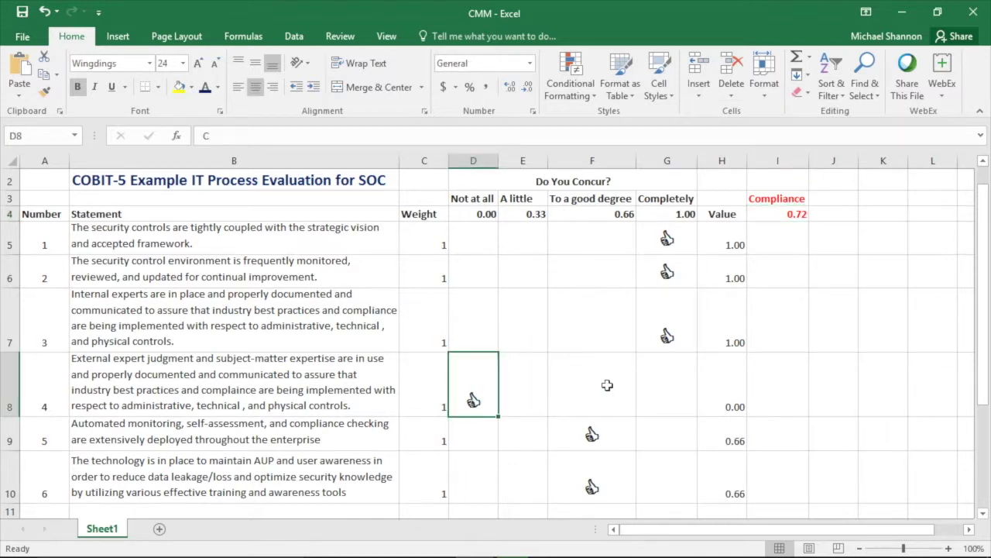
pyautogui.click(601, 436)
pyautogui.click(604, 482)
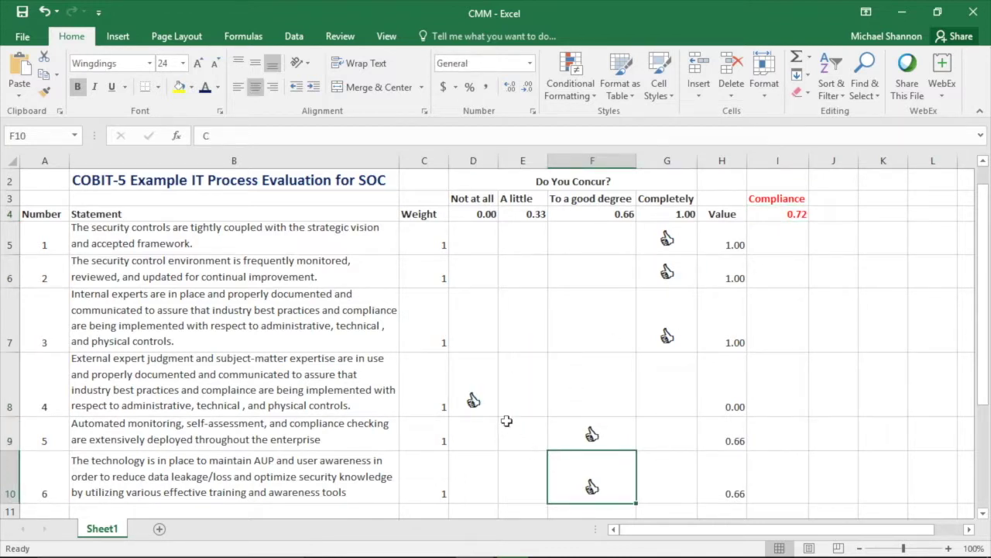
pyautogui.click(482, 396)
pyautogui.click(627, 471)
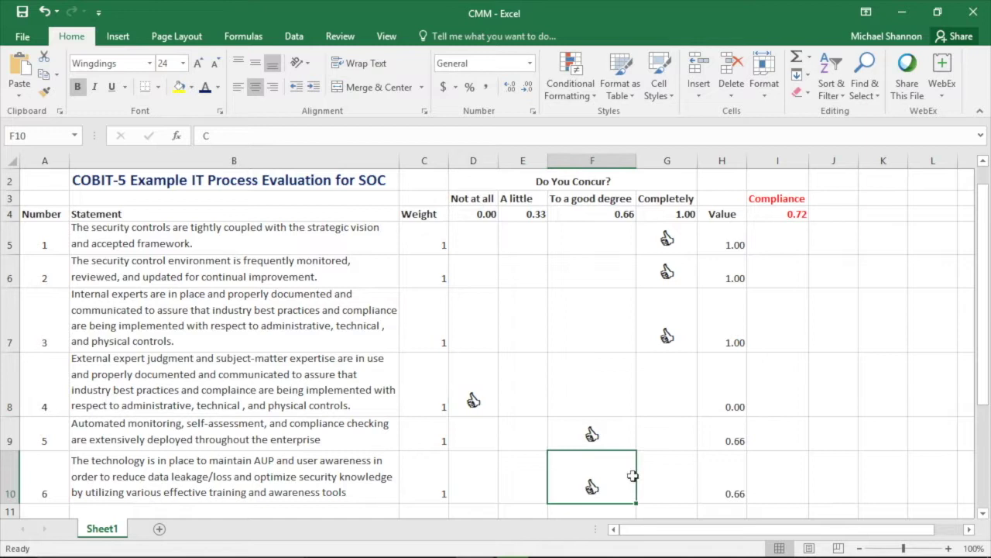
pyautogui.click(774, 472)
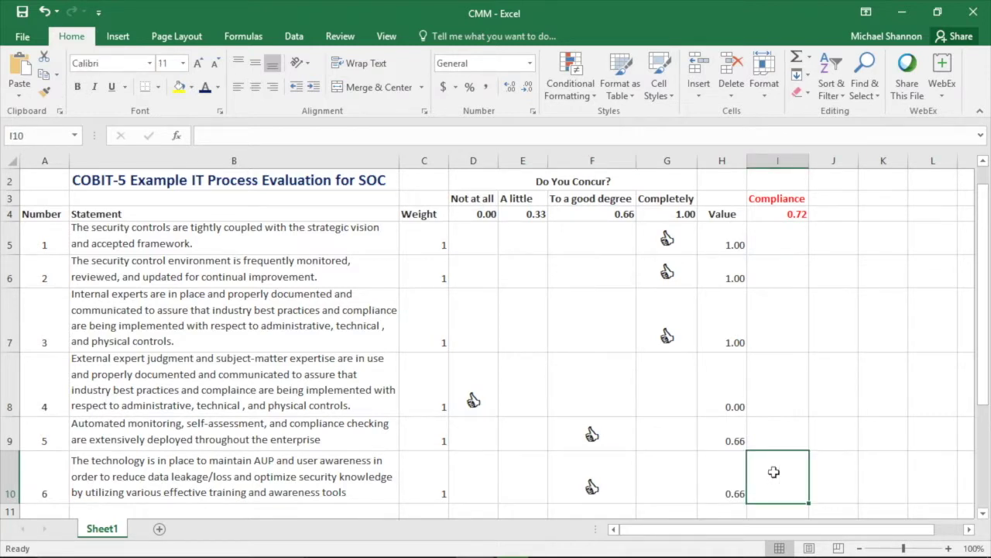